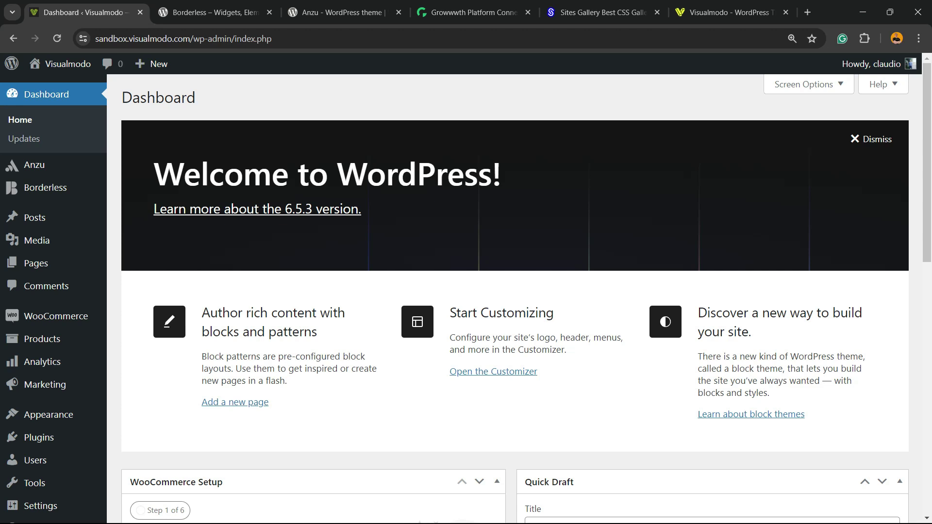
Step: Go to Plugins > Add New Plugin to reach the Add Plugins page
scroll(39, 241, "down", 5)
scroll(34, 217, "up", 5)
scroll(34, 204, "down", 3)
mouse_move(36, 239)
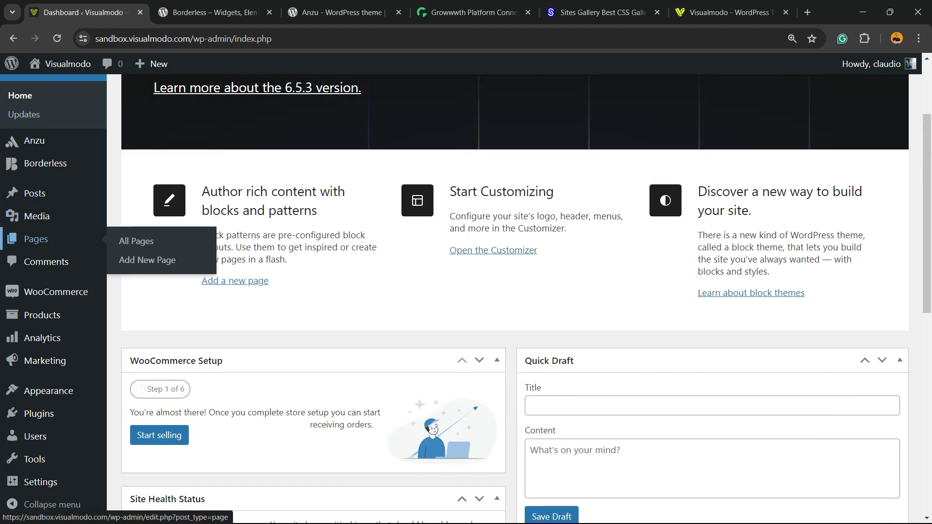
mouse_move(39, 414)
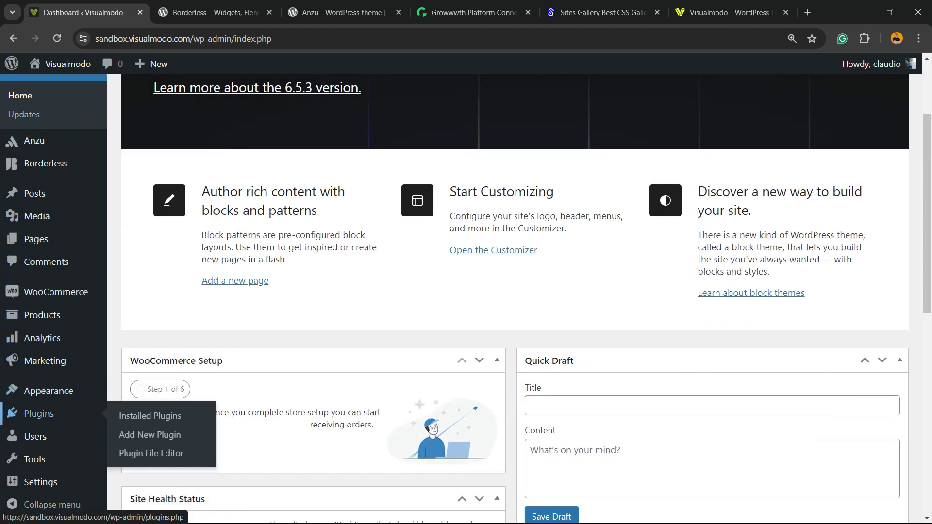
left_click(149, 435)
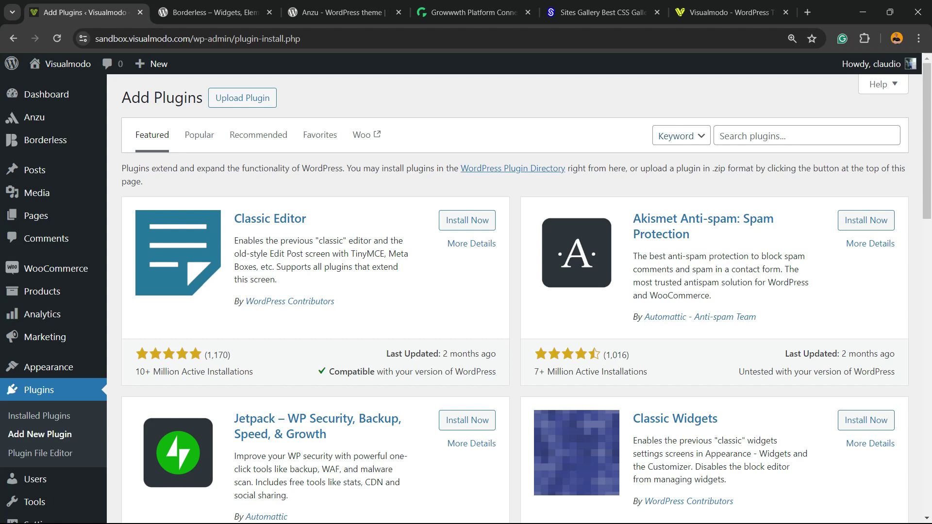
Step: Search for 'Smart Archive Page Remove', install and activate it, then reload the admin
key("ctrl")
left_click(806, 136)
type("Smart Archive Page Remove")
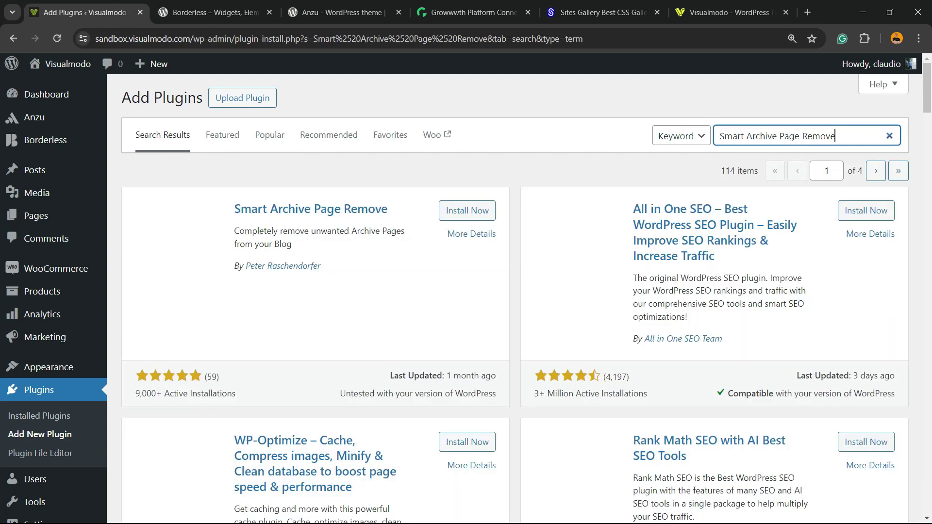
left_click_drag(265, 209, 387, 210)
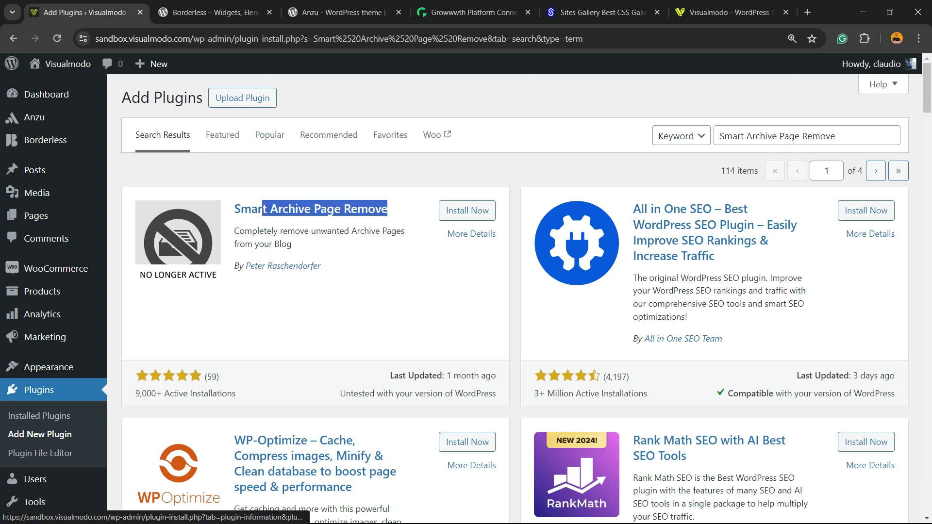
left_click(467, 211)
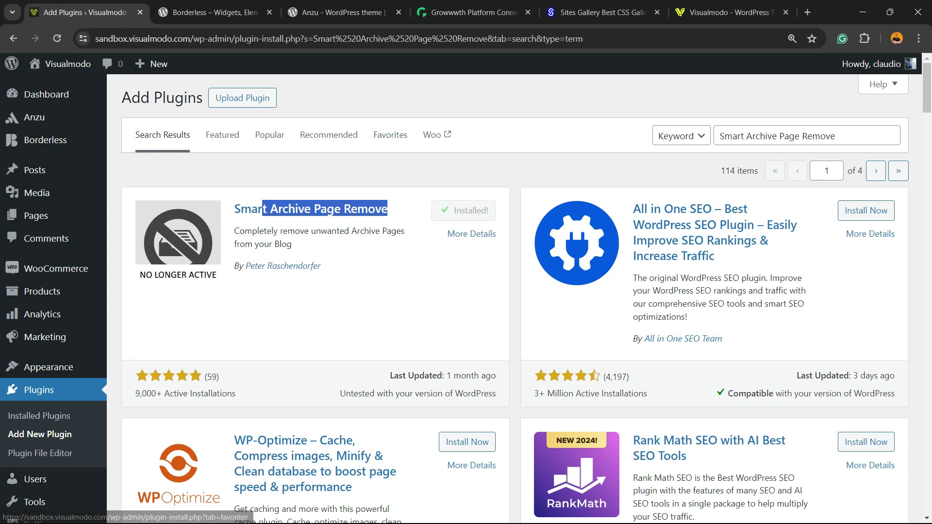
left_click(473, 210)
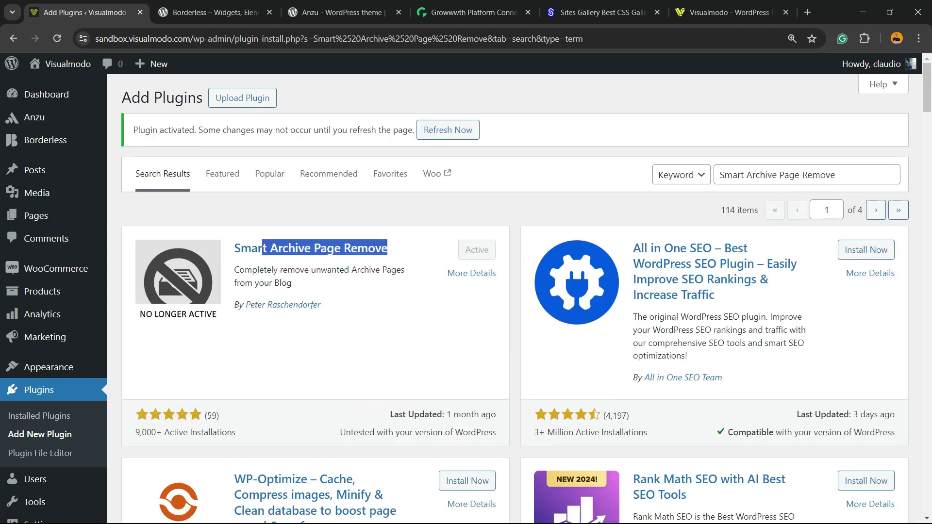
key("F5")
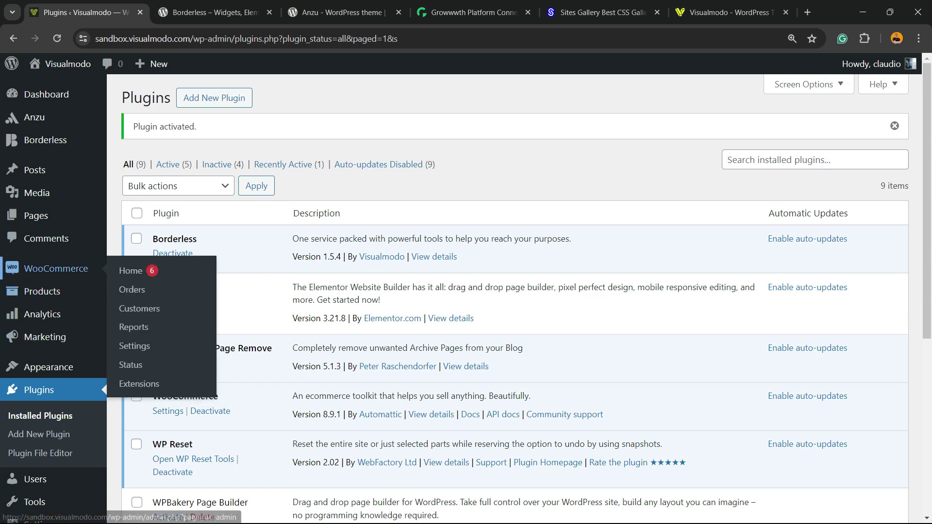
Step: Go to Settings > Archive Pages to see the six archive page toggles
scroll(136, 271, "down", 3)
scroll(515, 298, "down", 3)
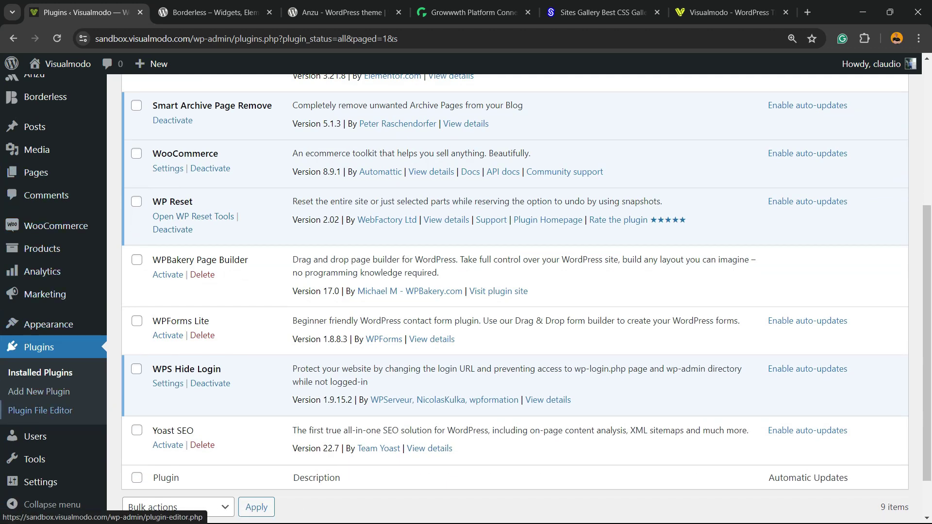
mouse_move(34, 459)
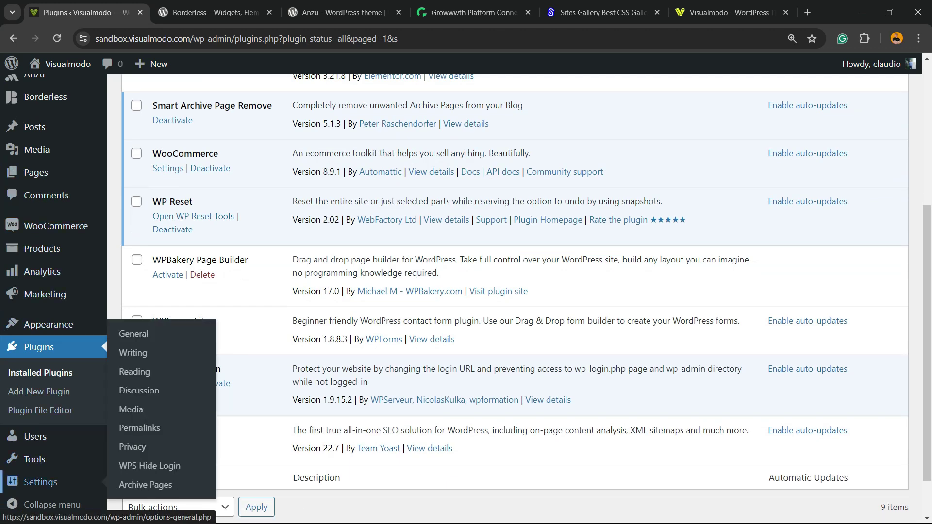
left_click(43, 481)
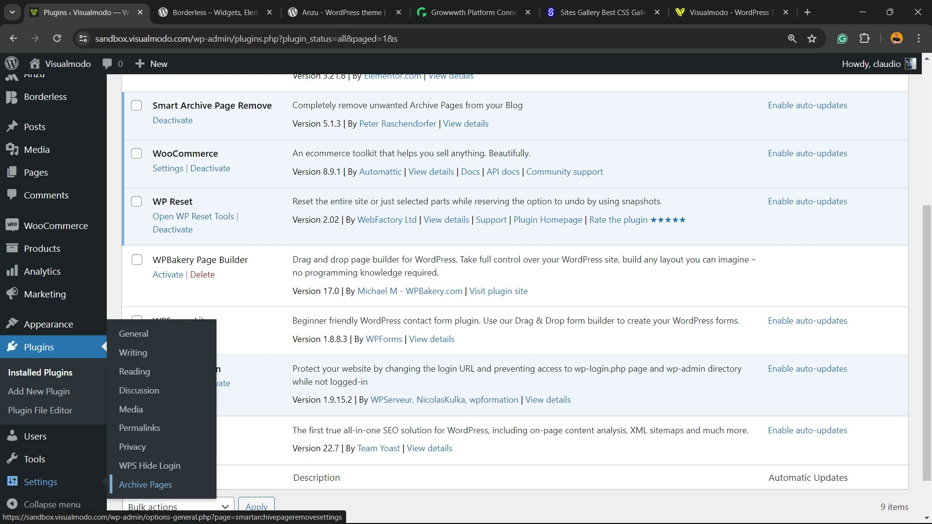
left_click(149, 484)
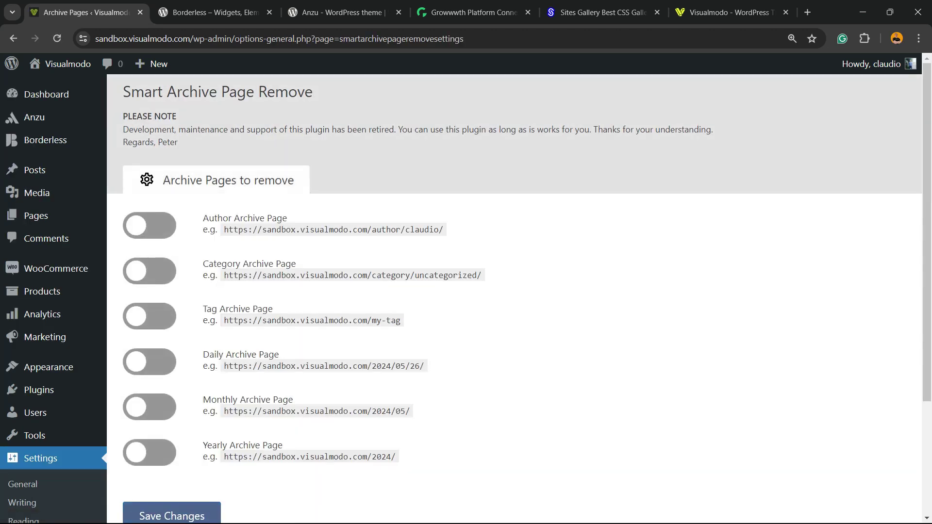
Step: Zoom in and switch on removal for Author and Daily archives, leaving Category off
key("ctrl+plus")
key("ctrl+plus")
key("ctrl+plus")
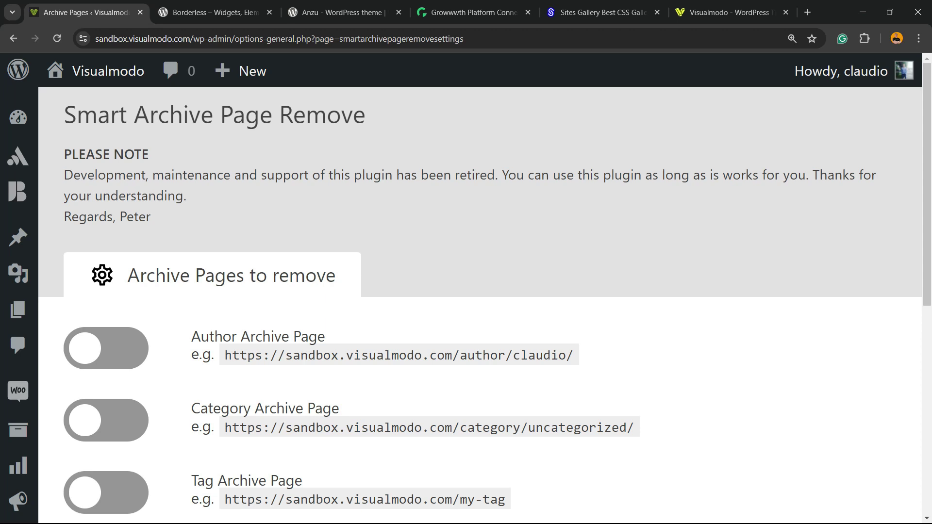
scroll(479, 301, "down", 3)
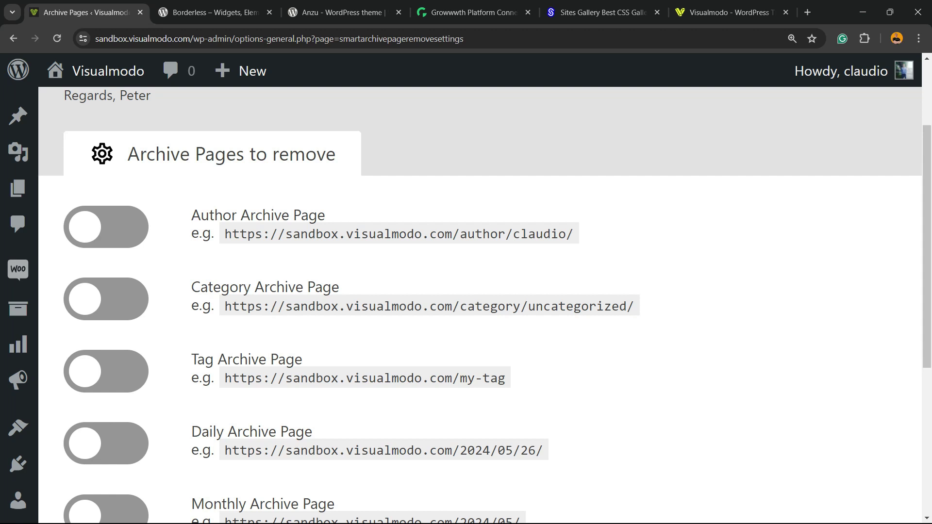
key("space")
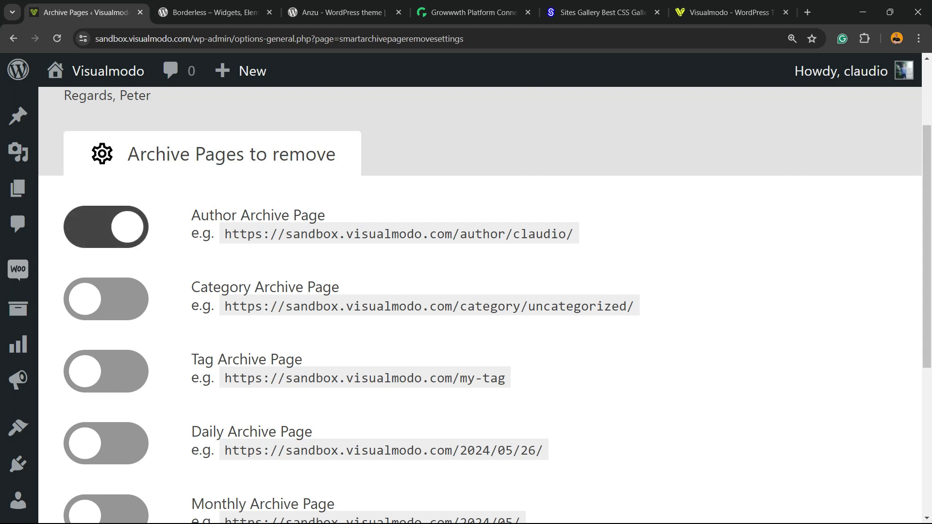
key("Tab")
key("space")
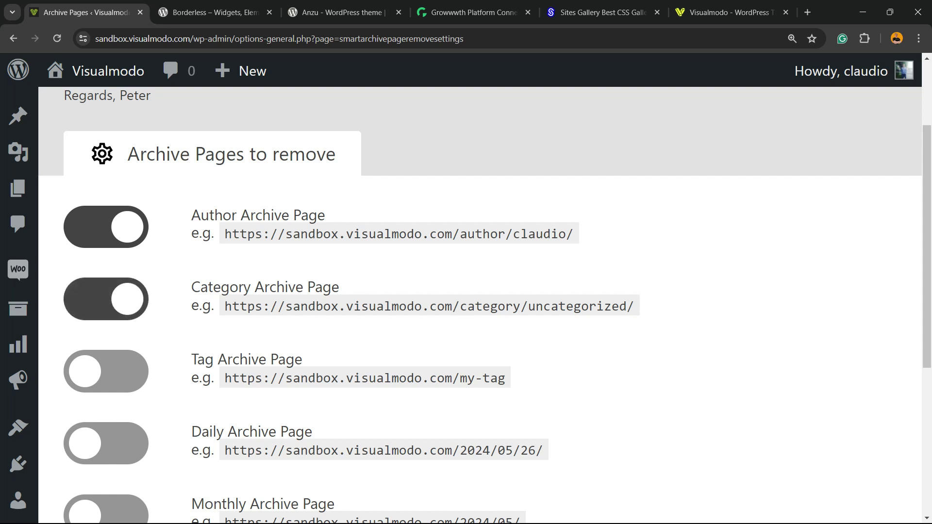
scroll(479, 302, "down", 3)
key("space")
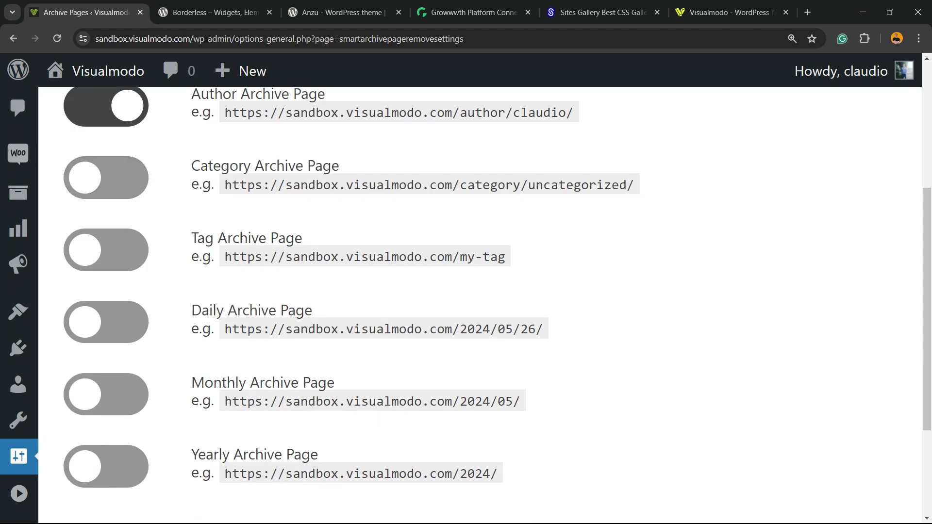
key("Tab")
key("Tab")
key("space")
Step: Switch on Monthly and Yearly archive removal and save the settings
scroll(480, 301, "down", 3)
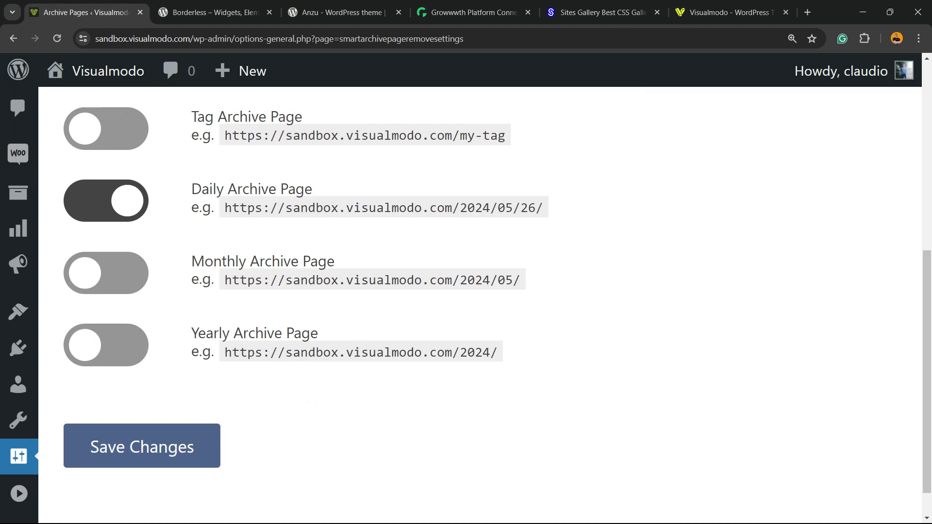
key("Tab")
key("space")
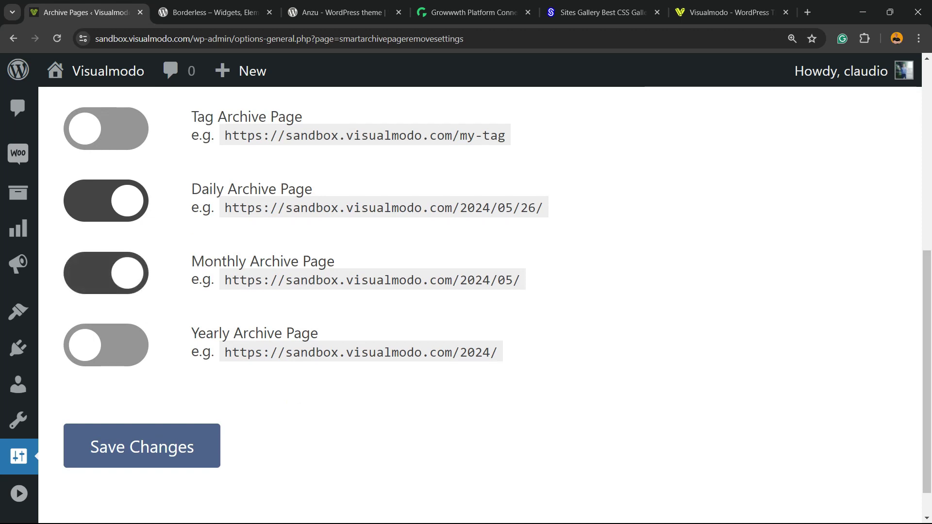
key("Tab")
key("space")
scroll(480, 301, "up", 5)
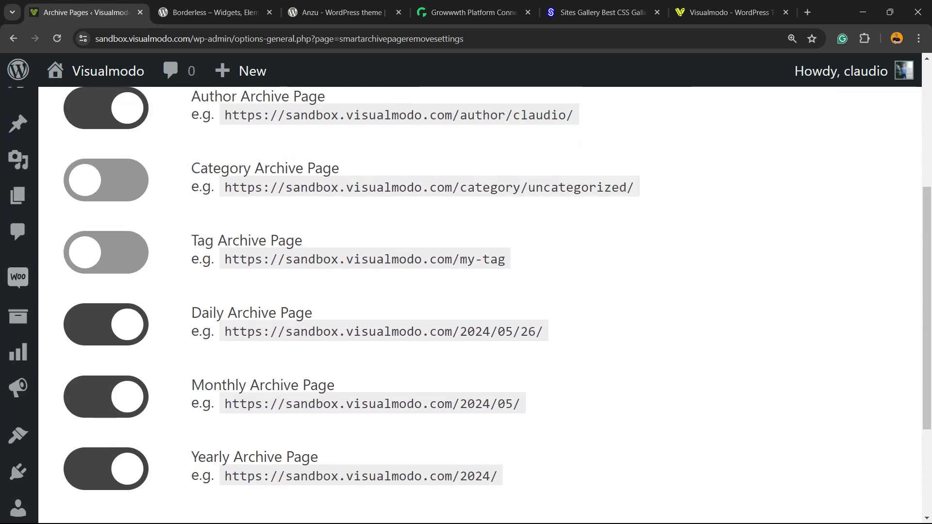
scroll(480, 301, "down", 6)
key("Tab")
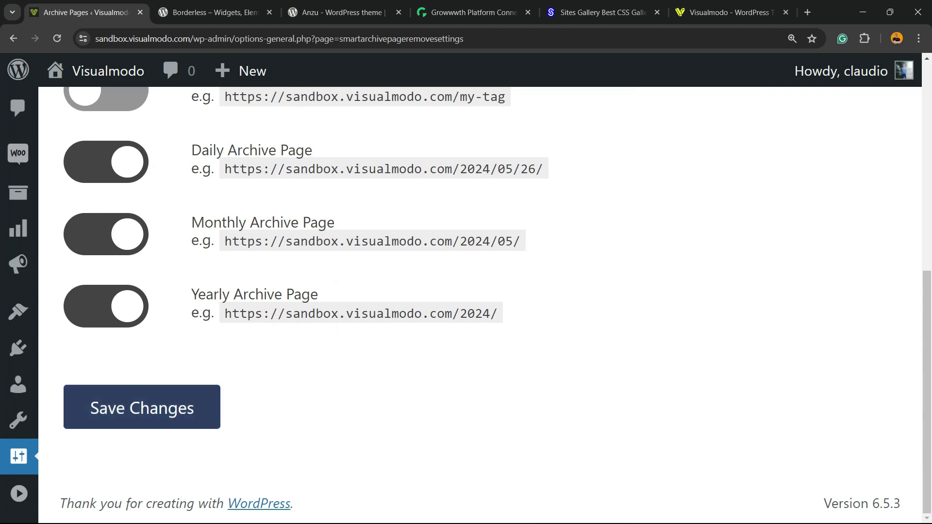
key("Return")
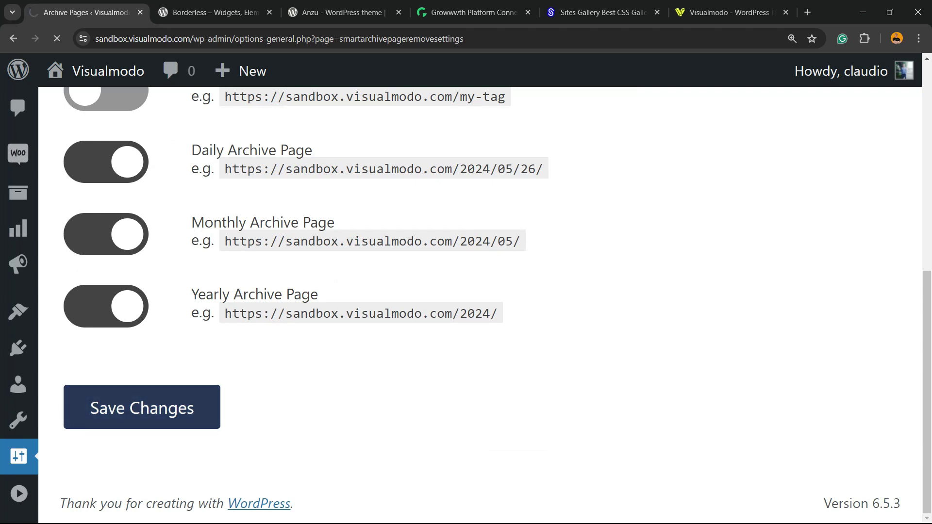
key("ctrl+minus")
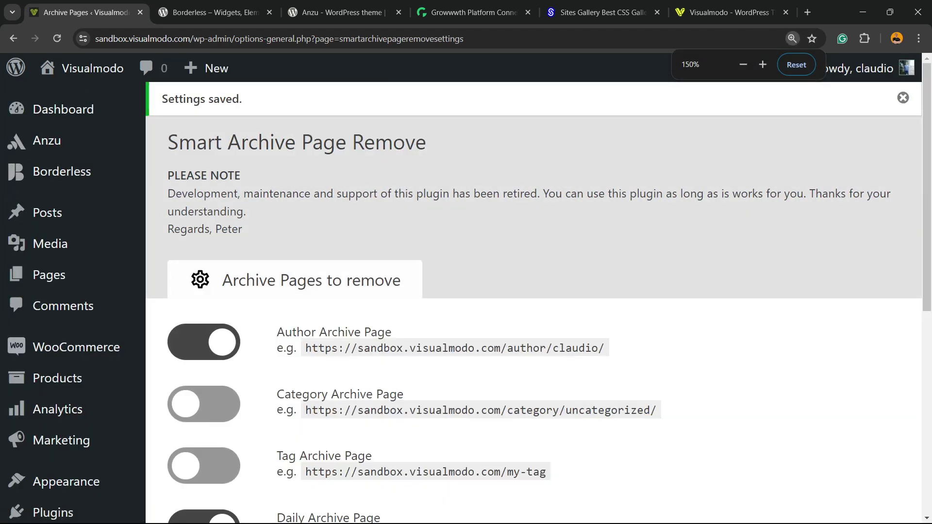
Step: Switch Author, Daily, Monthly and Yearly archive toggles back off and save changes
scroll(534, 291, "down", 6)
scroll(534, 291, "up", 6)
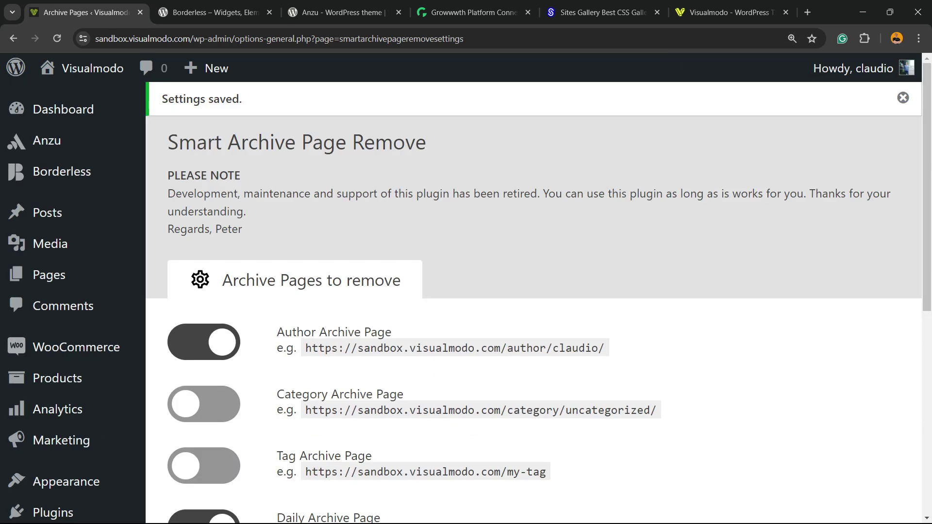
scroll(534, 291, "down", 5)
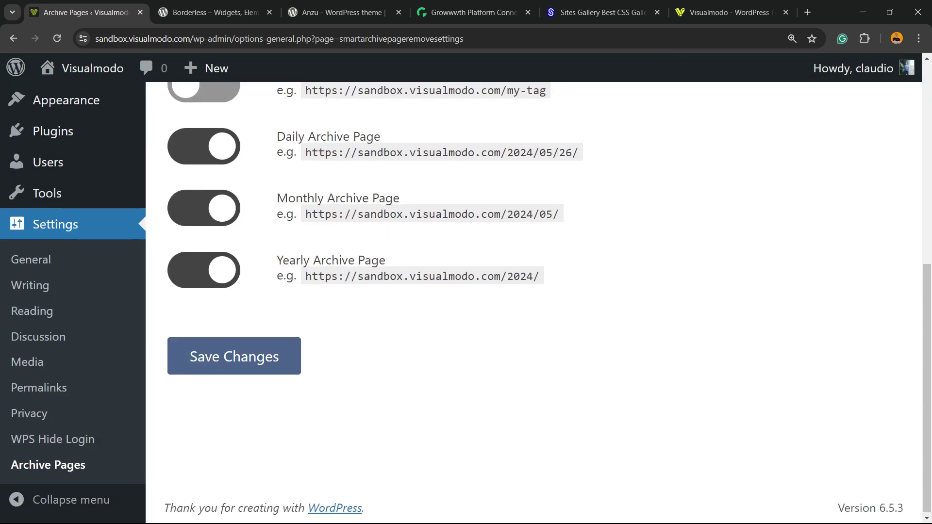
scroll(534, 291, "up", 2)
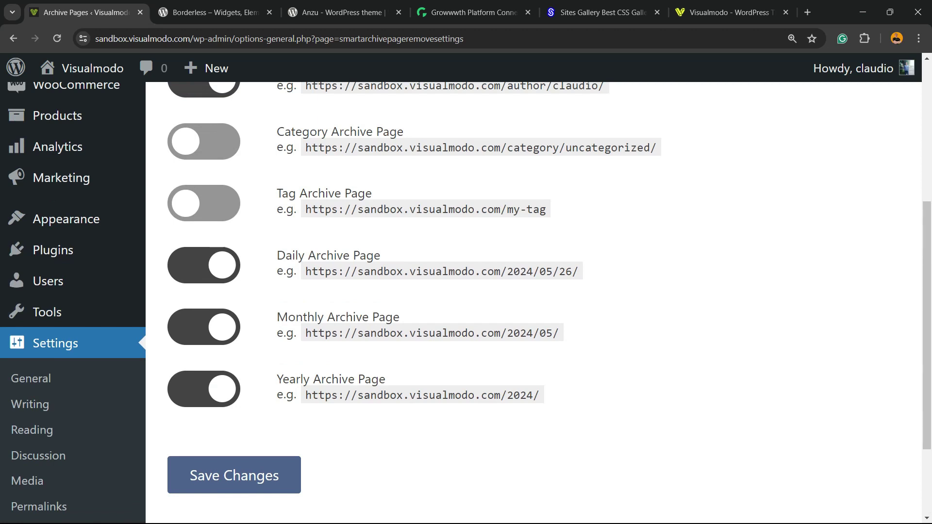
scroll(534, 292, "up", 2)
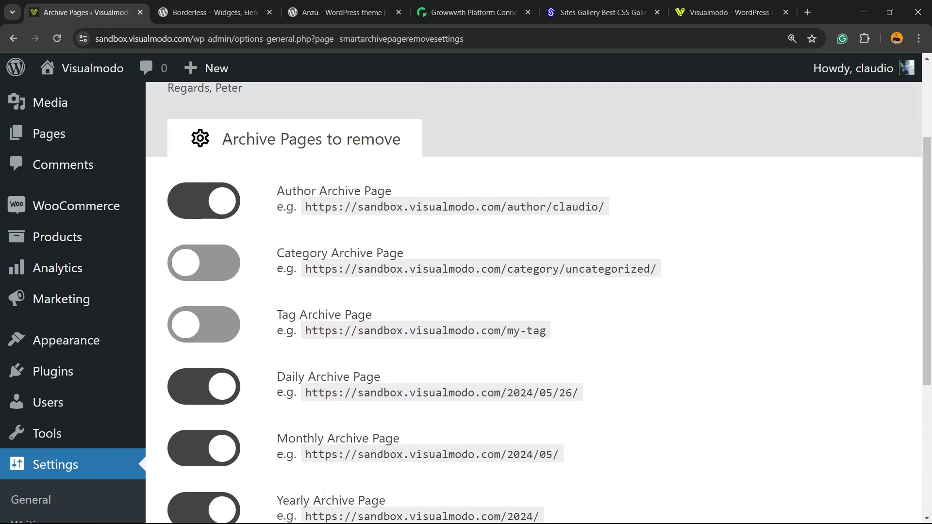
left_click(204, 200)
scroll(534, 291, "down", 2)
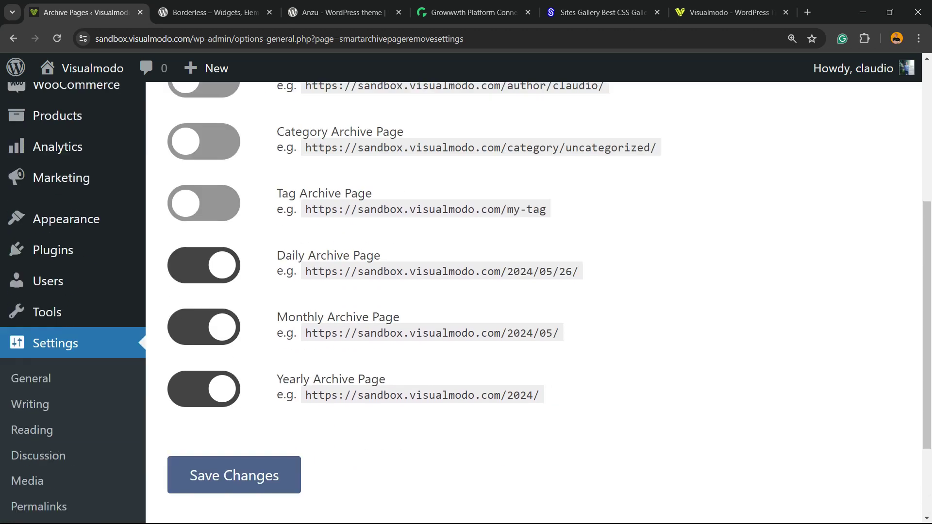
left_click(204, 265)
left_click(204, 327)
left_click(204, 388)
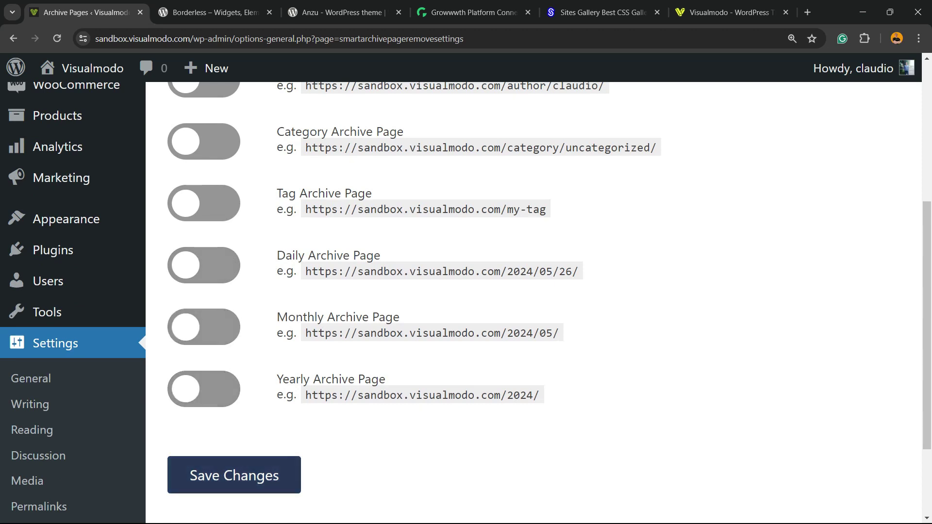
left_click(234, 475)
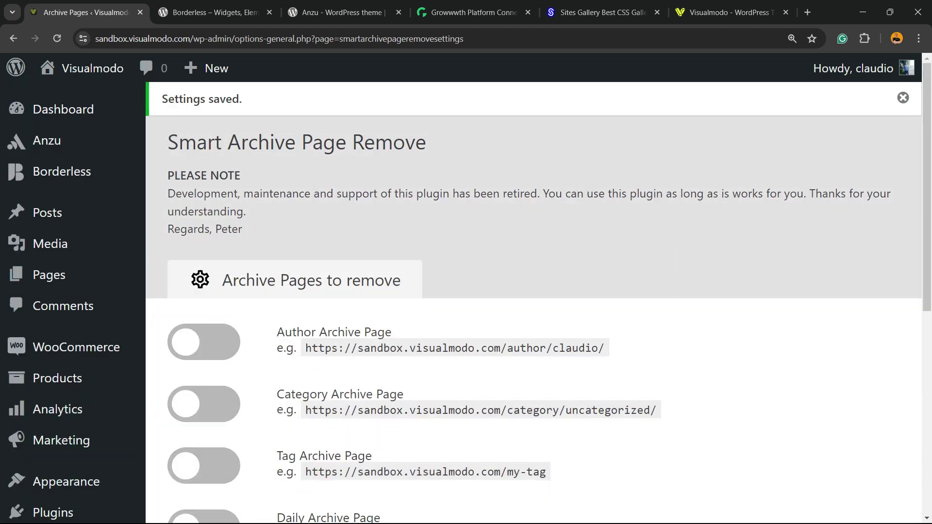
scroll(534, 291, "down", 3)
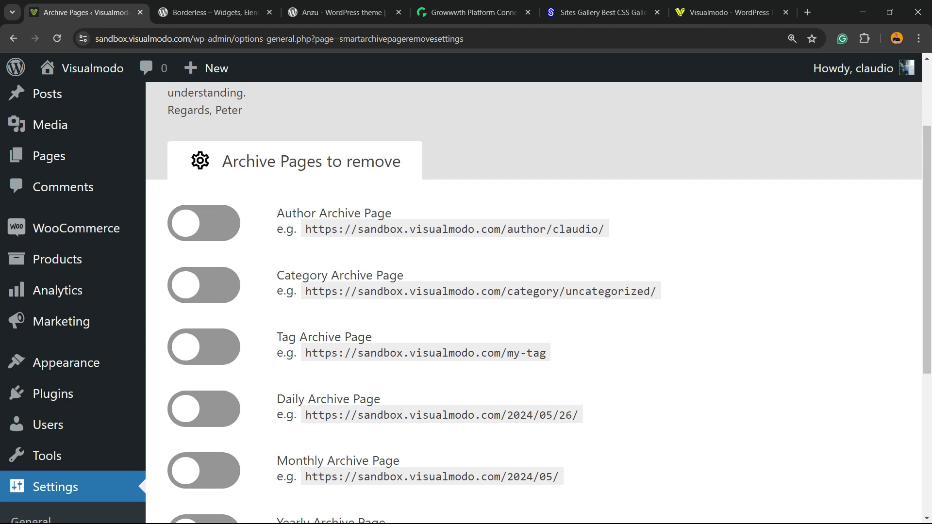
scroll(534, 291, "up", 3)
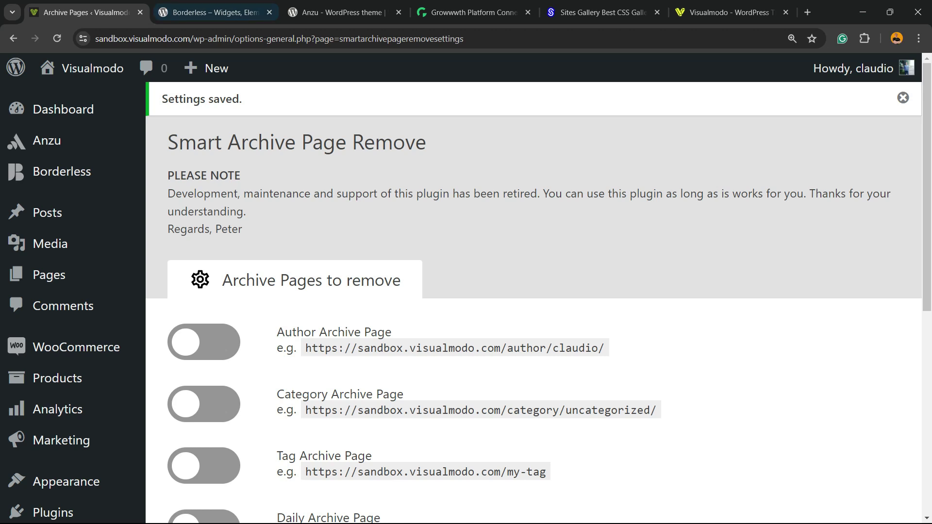
Step: Highlight the Borderless plugin's title, then the Anzu theme's name and author
left_click(214, 12)
scroll(467, 301, "down", 1)
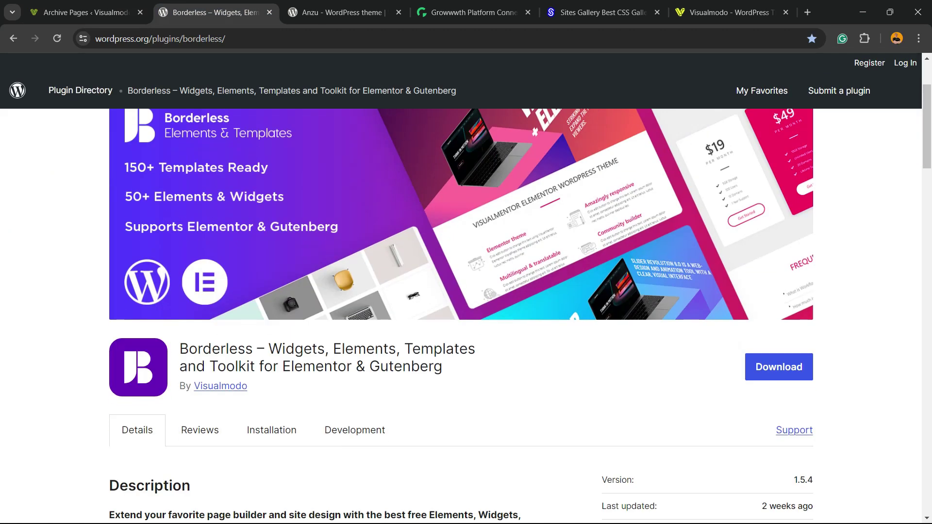
left_click_drag(180, 349, 442, 367)
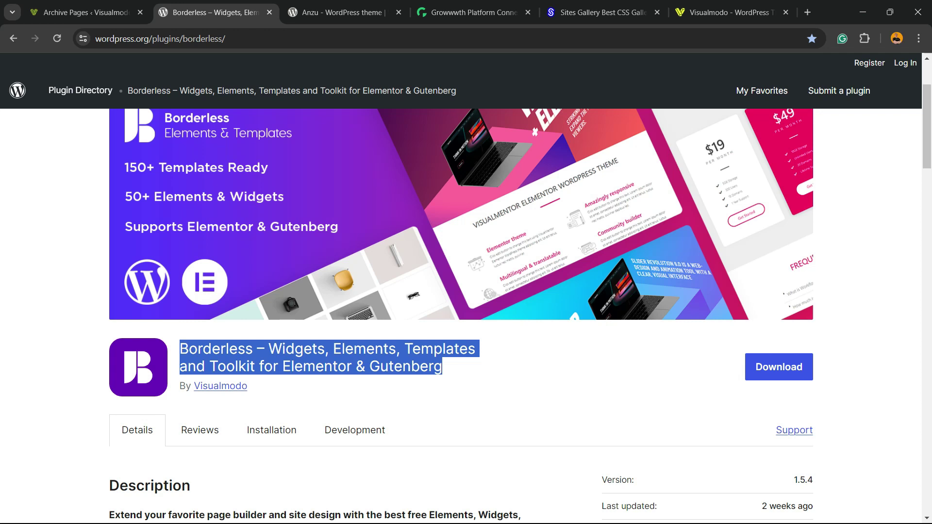
left_click(336, 12)
left_click_drag(199, 266, 310, 270)
Step: Scroll through Growwwth's listed websites and prices, then back to the top
left_click(249, 285)
scroll(369, 291, "down", 10)
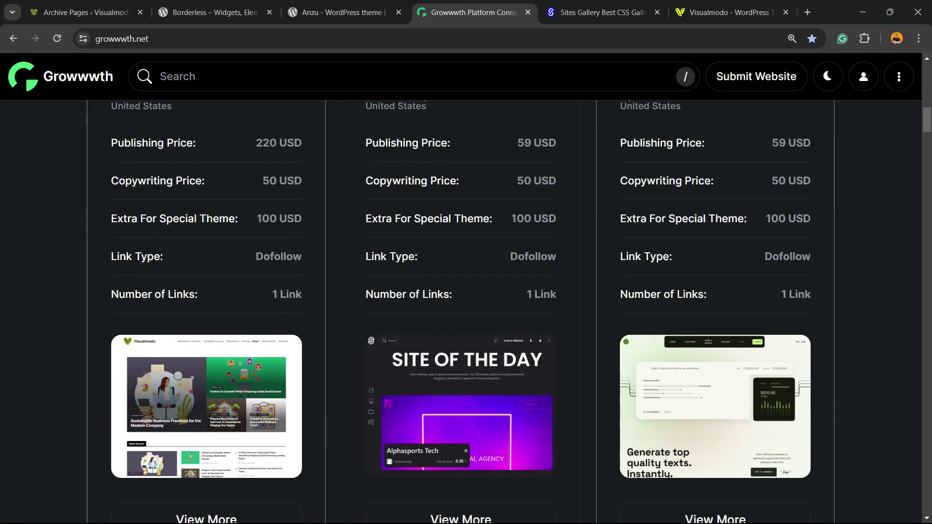
scroll(461, 311, "down", 20)
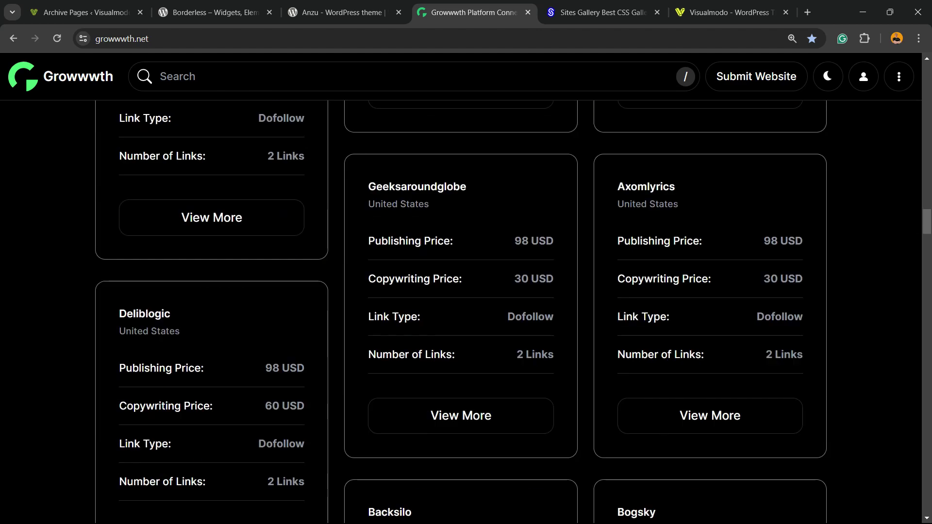
scroll(461, 310, "down", 3)
scroll(461, 310, "up", 20)
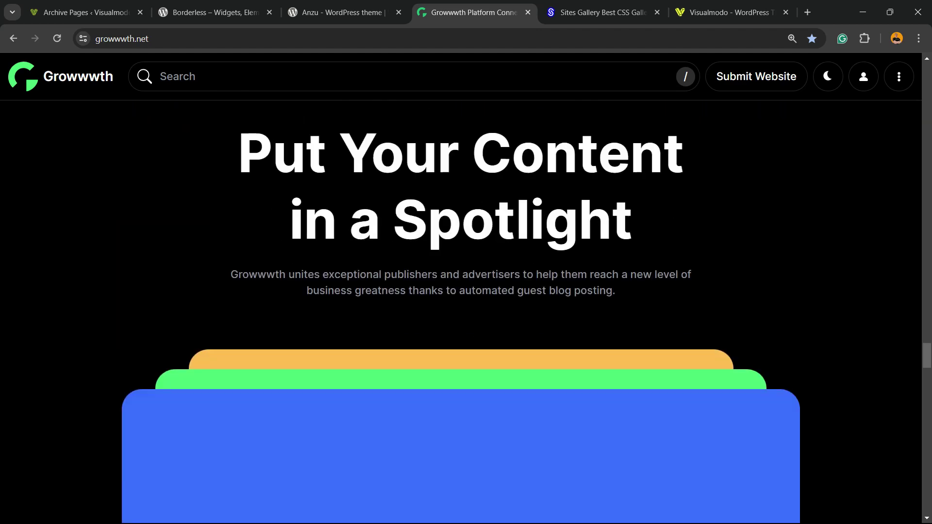
Step: Switch to the Sites Gallery tab and scroll through its website showcase grid
key("ctrl+Tab")
scroll(480, 316, "down", 20)
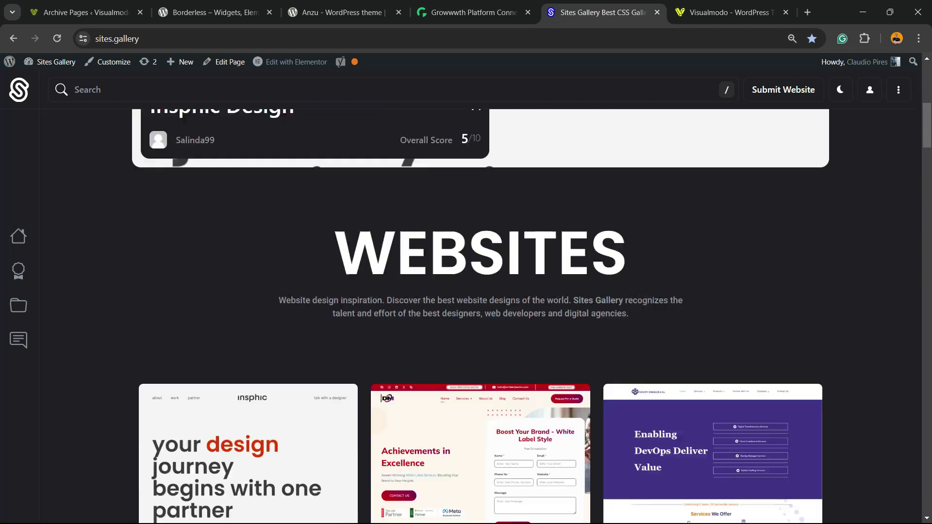
scroll(480, 316, "down", 20)
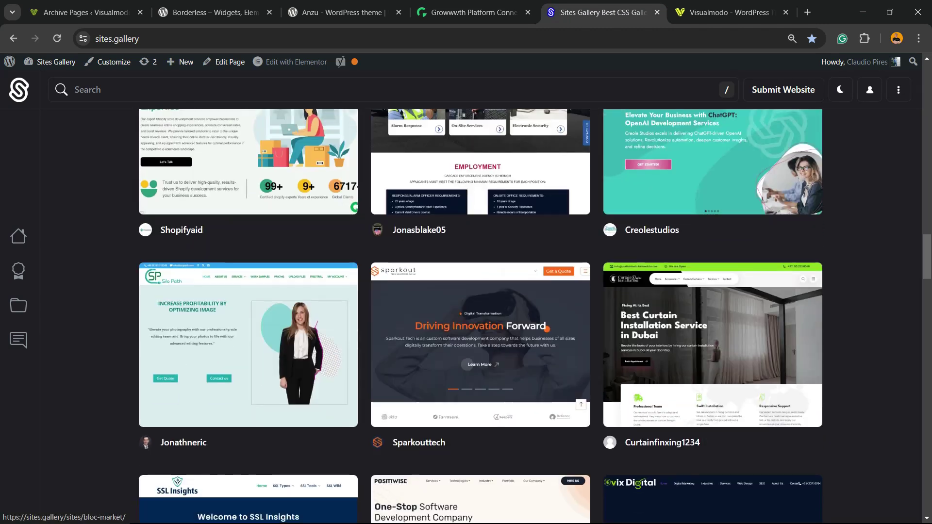
scroll(480, 315, "down", 9)
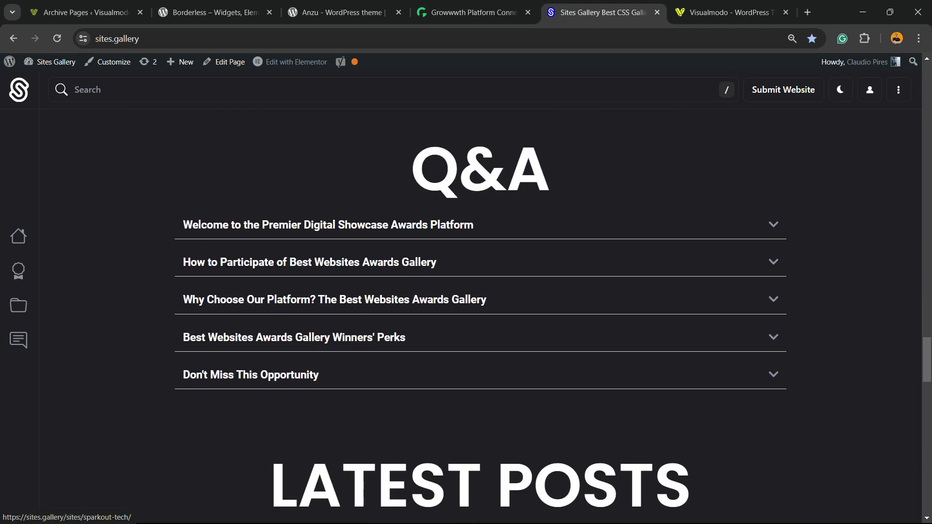
scroll(480, 316, "up", 16)
scroll(481, 316, "up", 20)
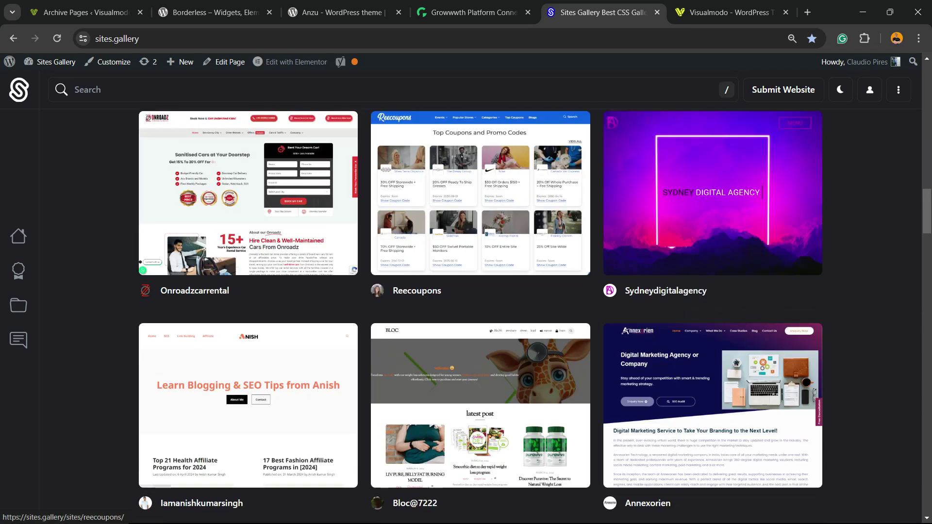
Step: Open Visualmodo's WordPress Themes page and scroll through the theme cards from Financial to Edge
key("ctrl+Tab")
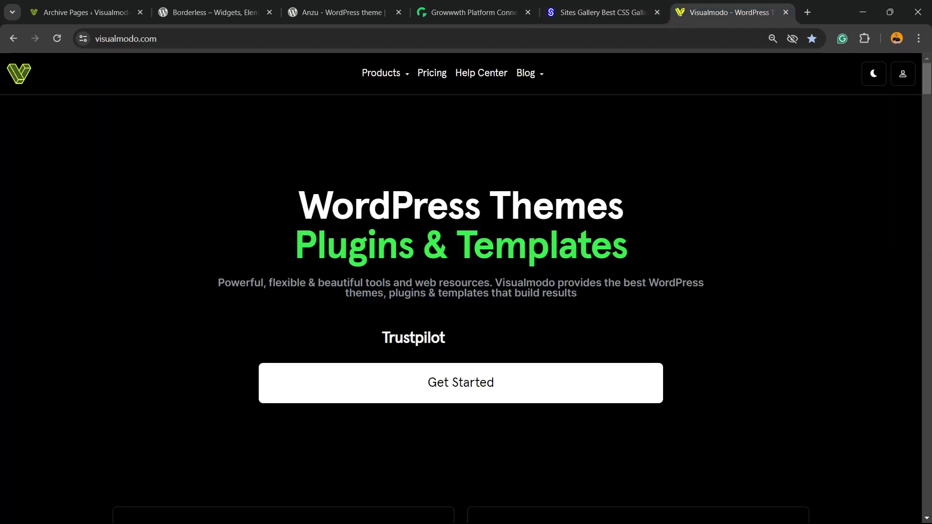
left_click(416, 144)
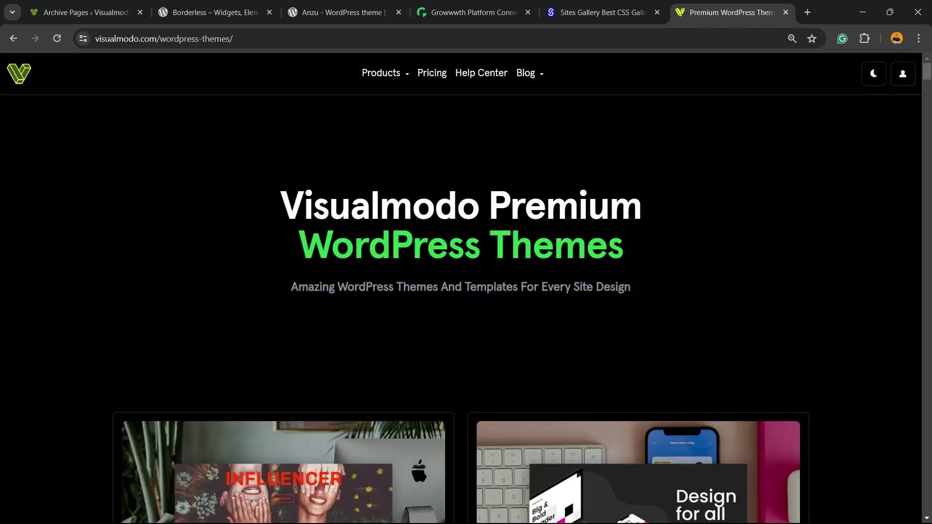
scroll(466, 291, "down", 5)
scroll(466, 291, "down", 10)
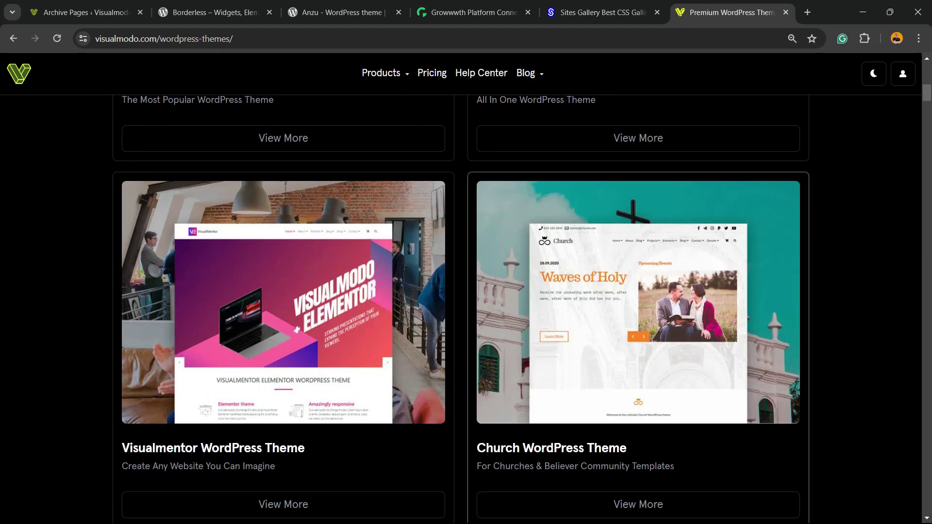
scroll(466, 292, "down", 18)
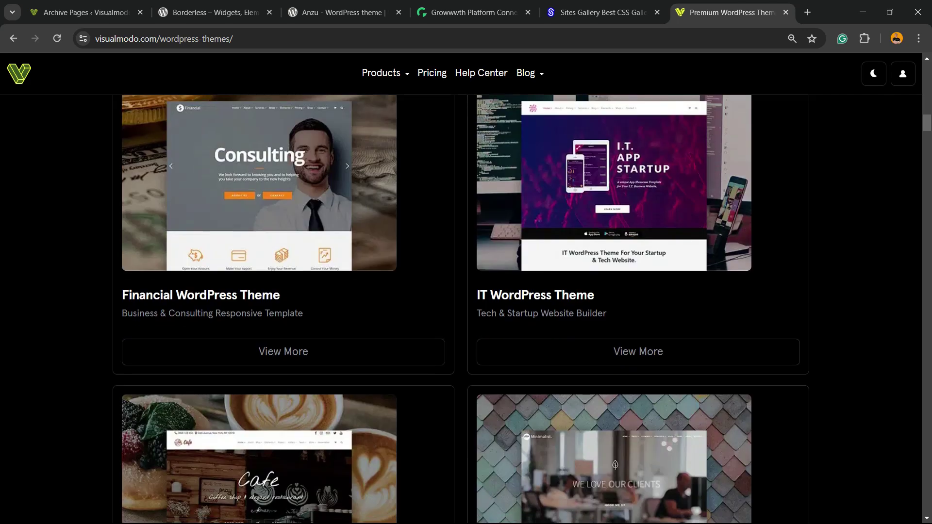
scroll(466, 292, "down", 16)
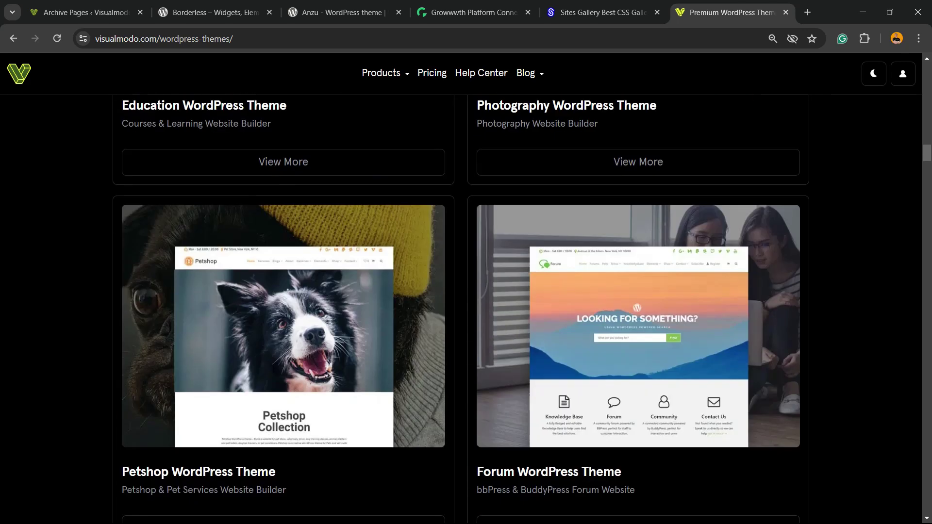
scroll(466, 291, "down", 10)
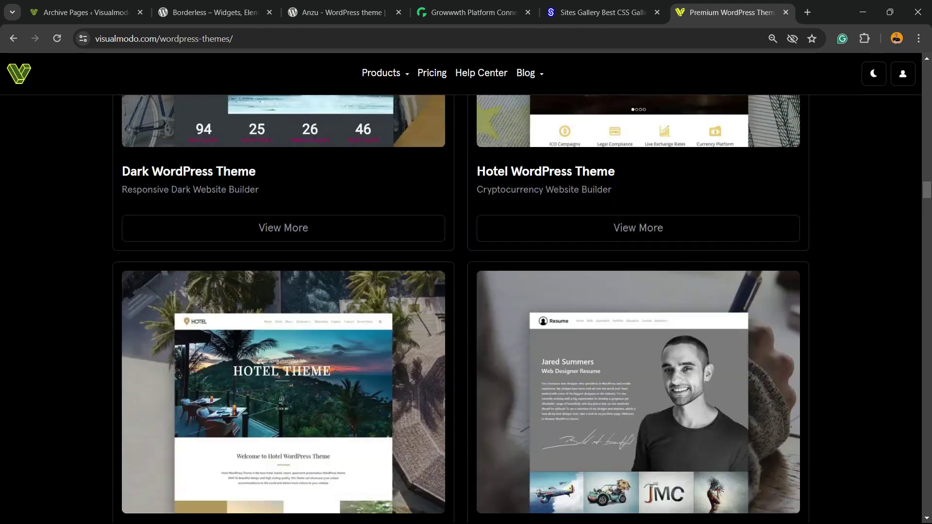
scroll(466, 310, "down", 20)
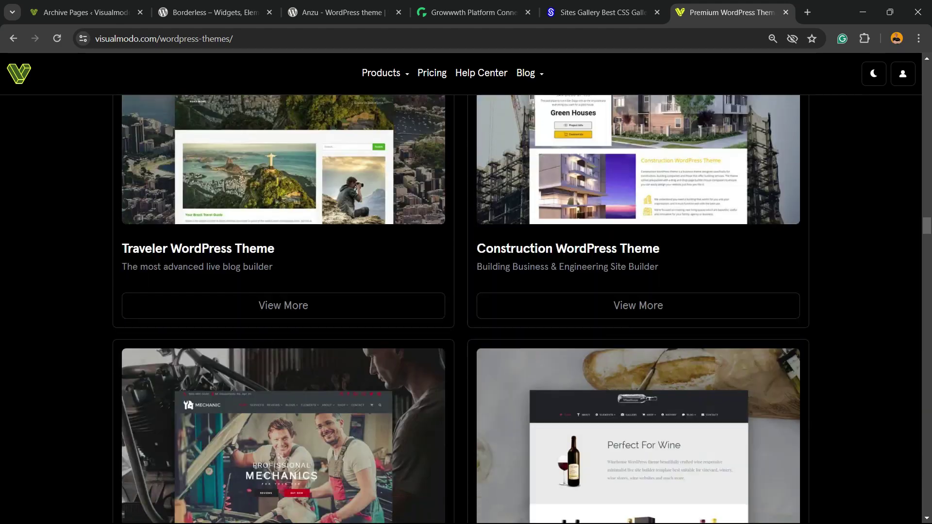
scroll(466, 311, "down", 19)
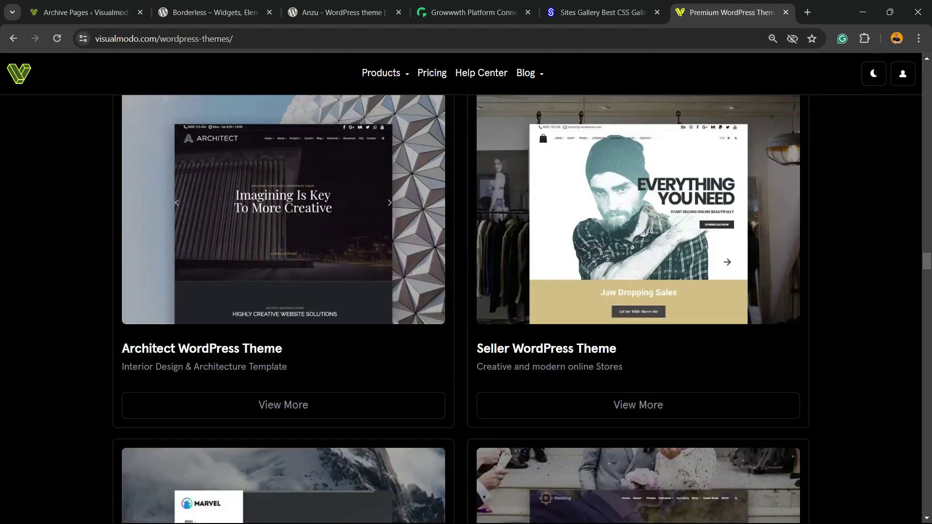
scroll(466, 311, "down", 20)
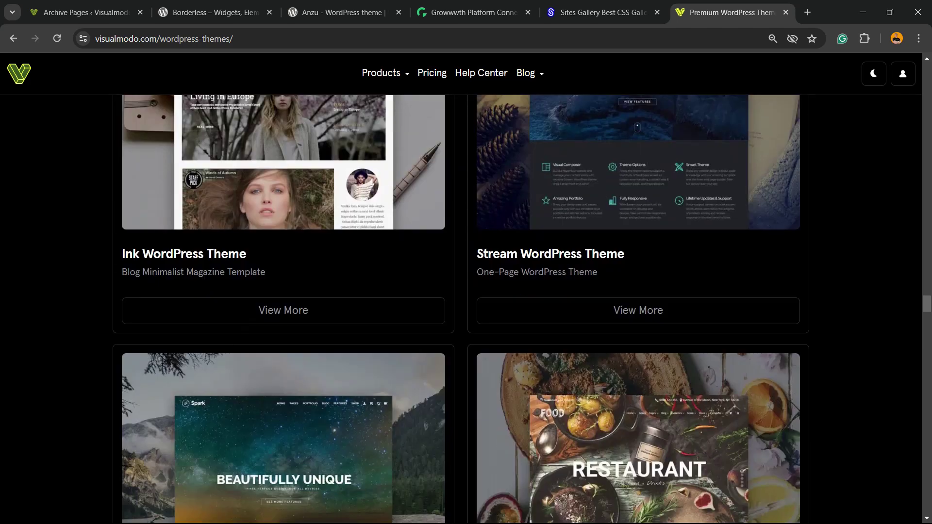
scroll(466, 311, "down", 20)
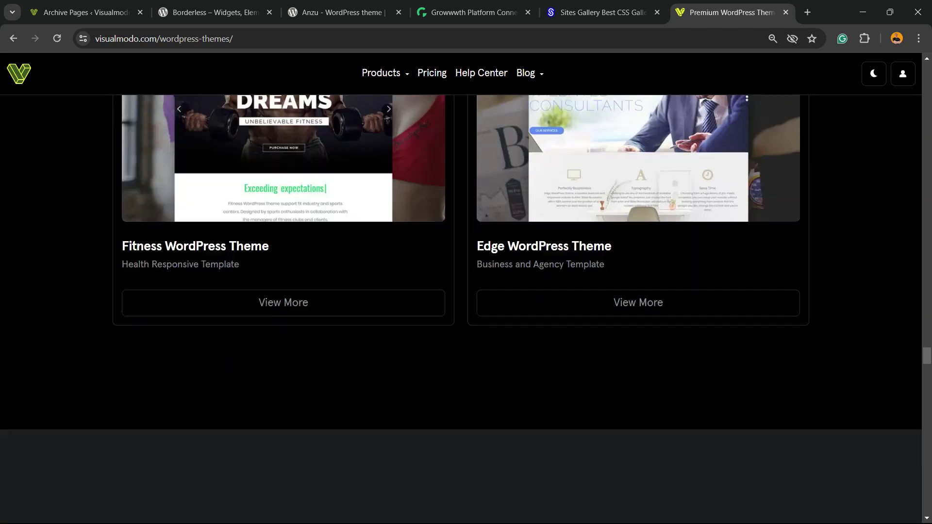
scroll(466, 311, "down", 5)
scroll(466, 311, "down", 12)
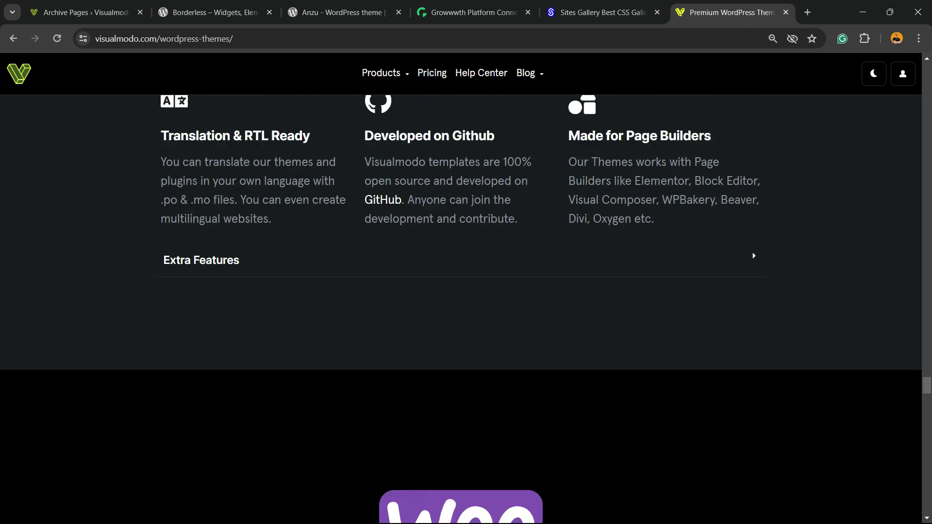